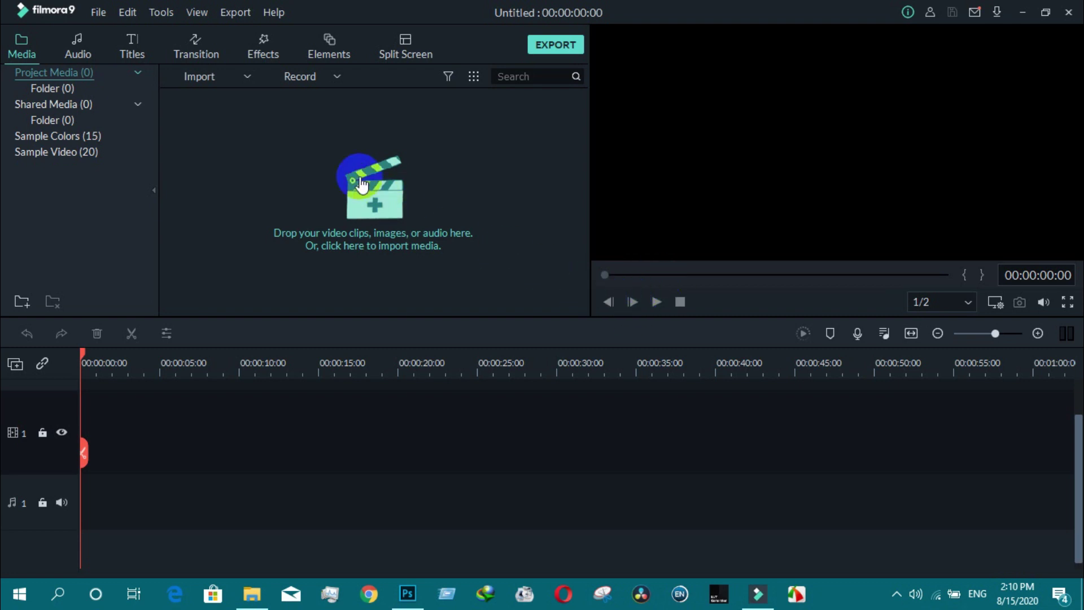
Check Filmora9's version information from the Help menu, then close it
click(273, 13)
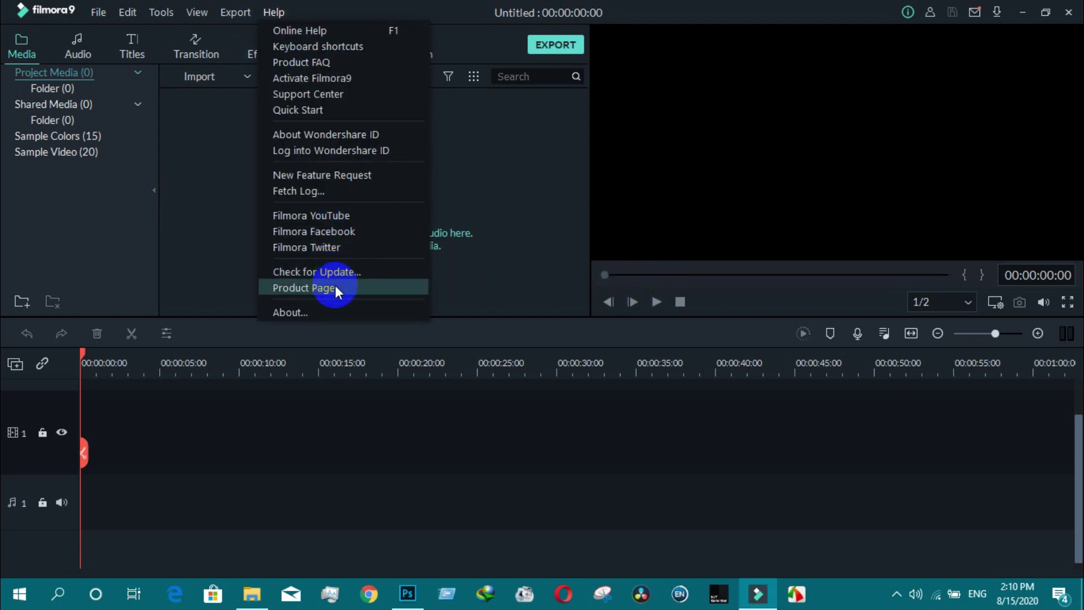
click(336, 314)
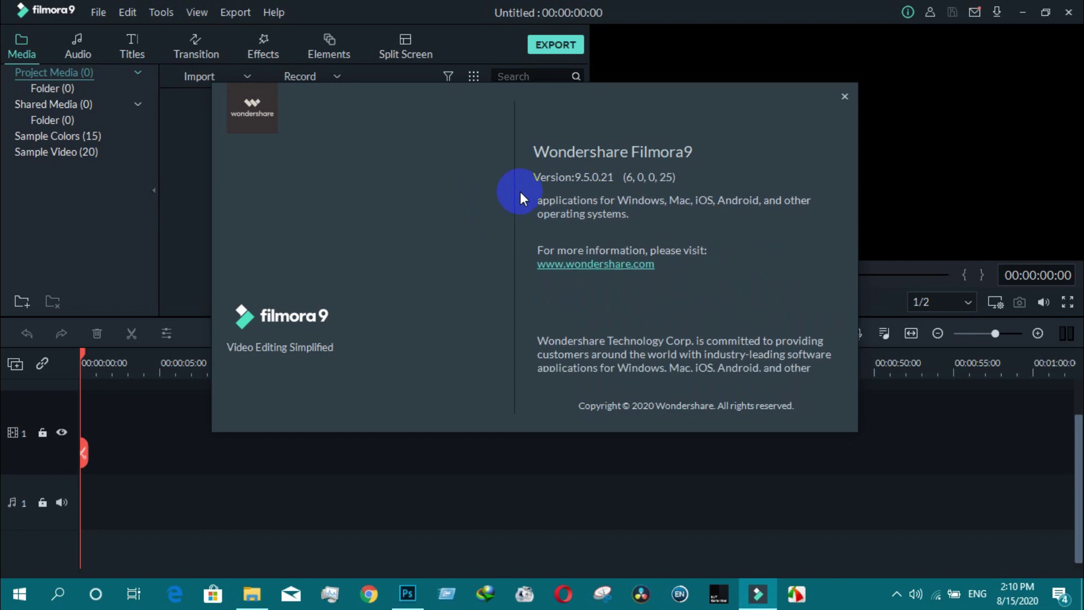
click(845, 96)
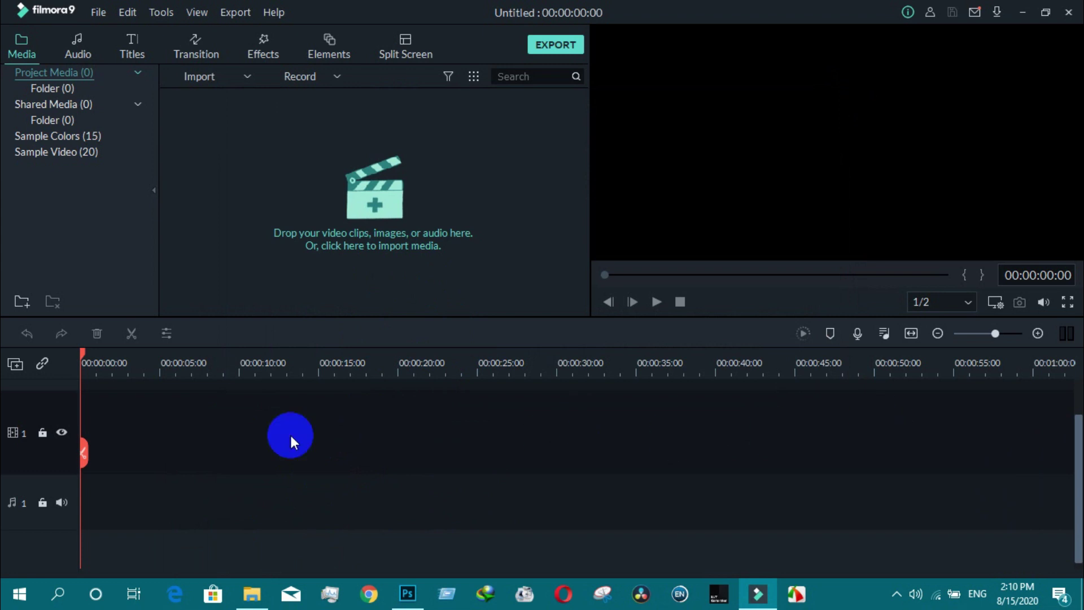
Drag STOCK (5).mp4 and STOCK (6).mp4 from File Explorer onto the timeline, playhead near 7 seconds
click(250, 598)
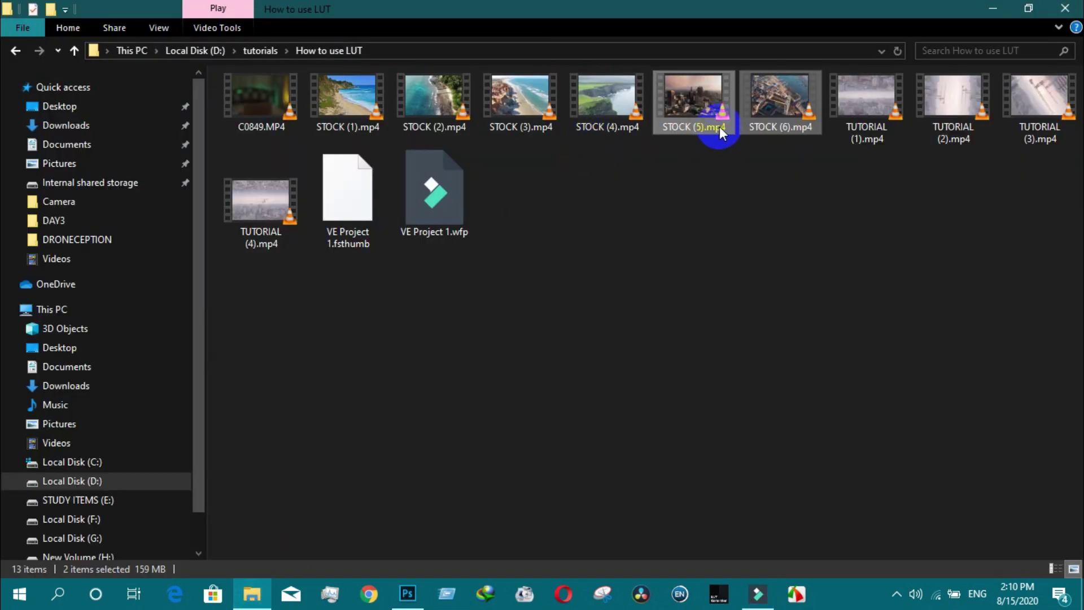
drag(719, 126, 127, 441)
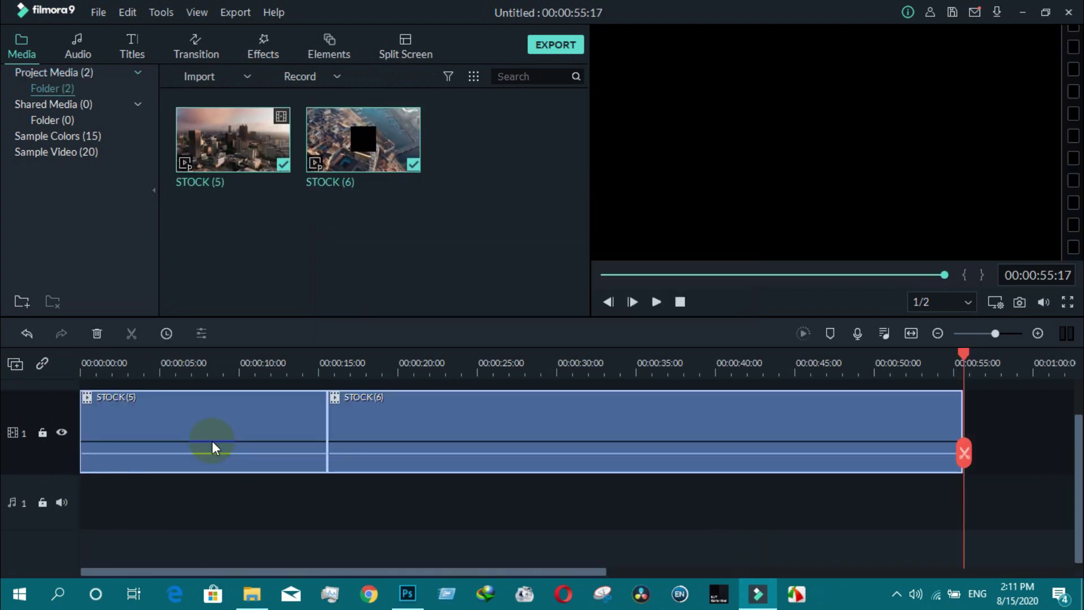
click(192, 366)
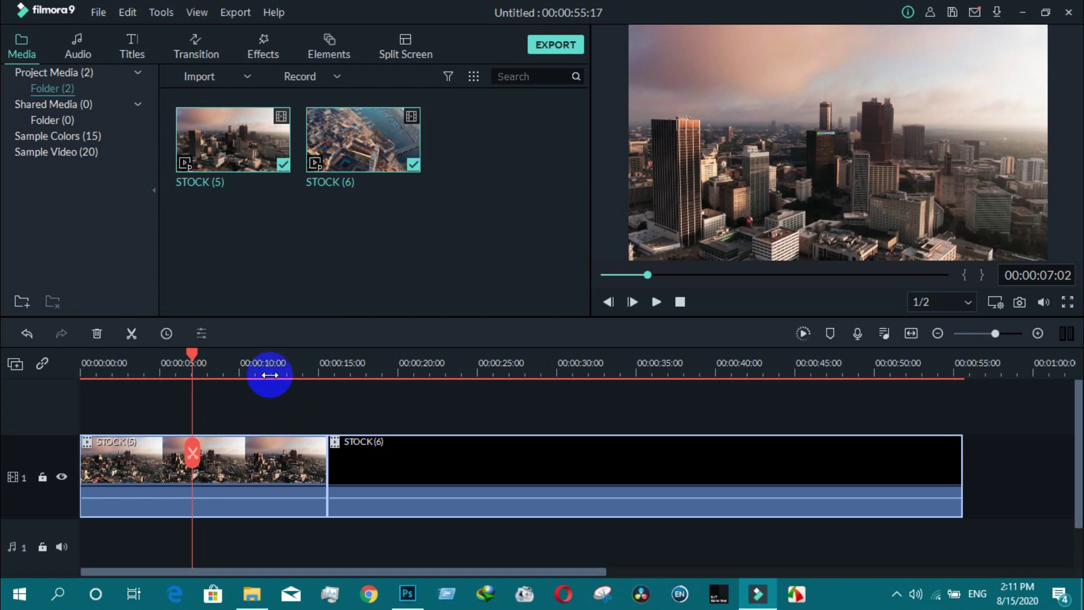
Open the STOCK (5) clip's Color settings down to its 3D LUT option, currently None
click(264, 468)
double_click(264, 468)
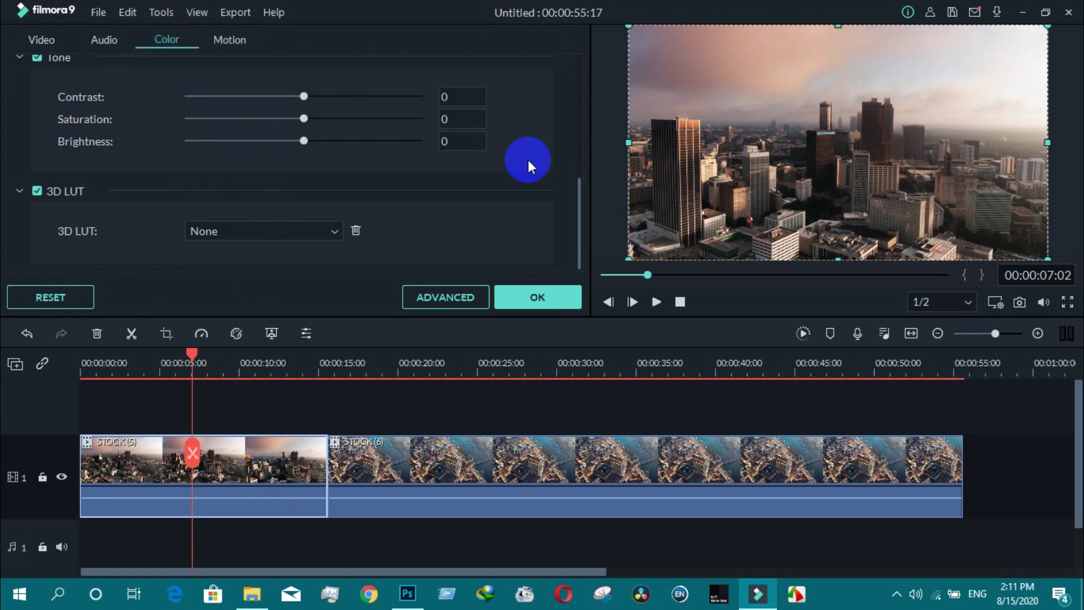
click(579, 216)
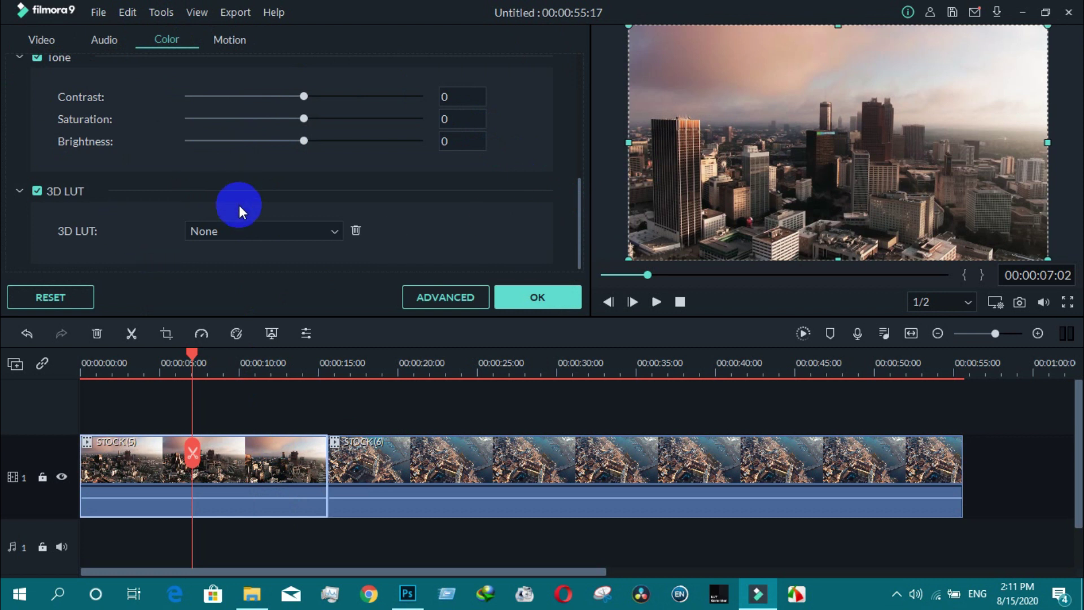
Set STOCK (5)'s 3D LUT to B&W Film, turning the city footage black and white
click(285, 231)
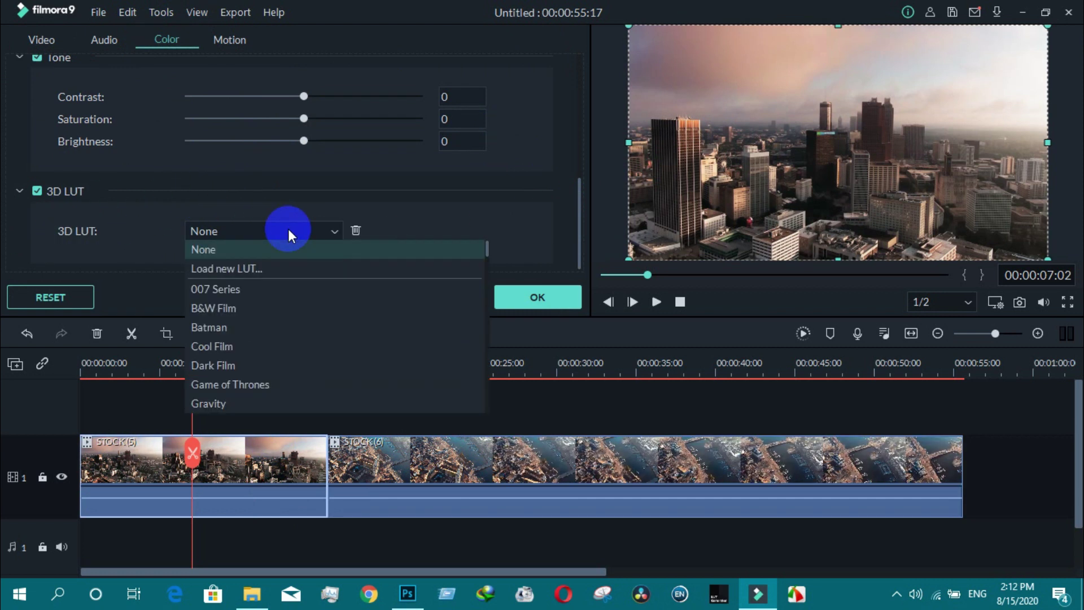
click(293, 305)
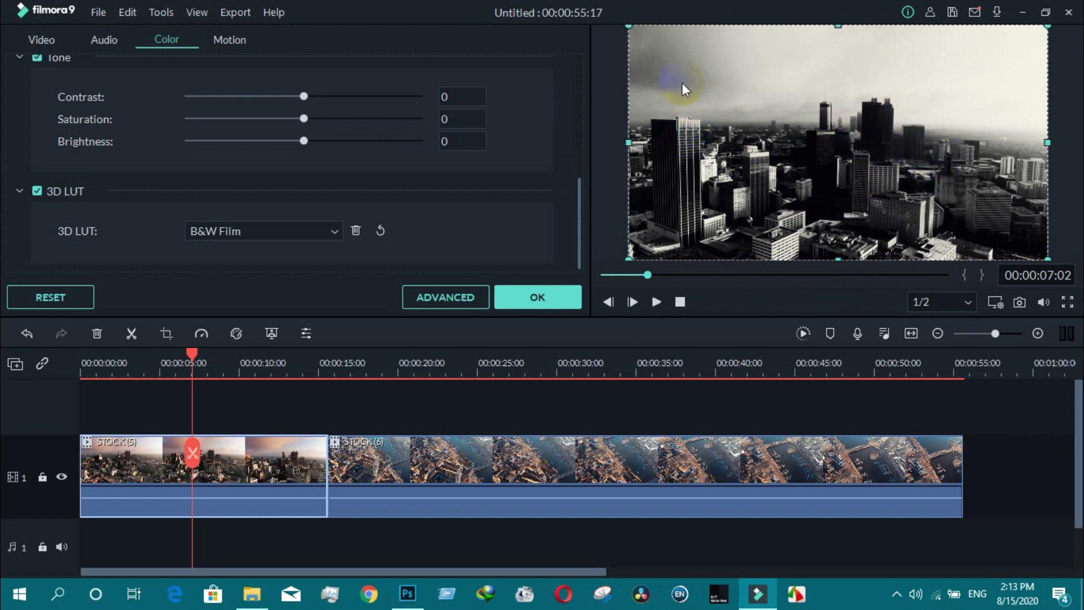
click(753, 112)
click(734, 118)
click(778, 251)
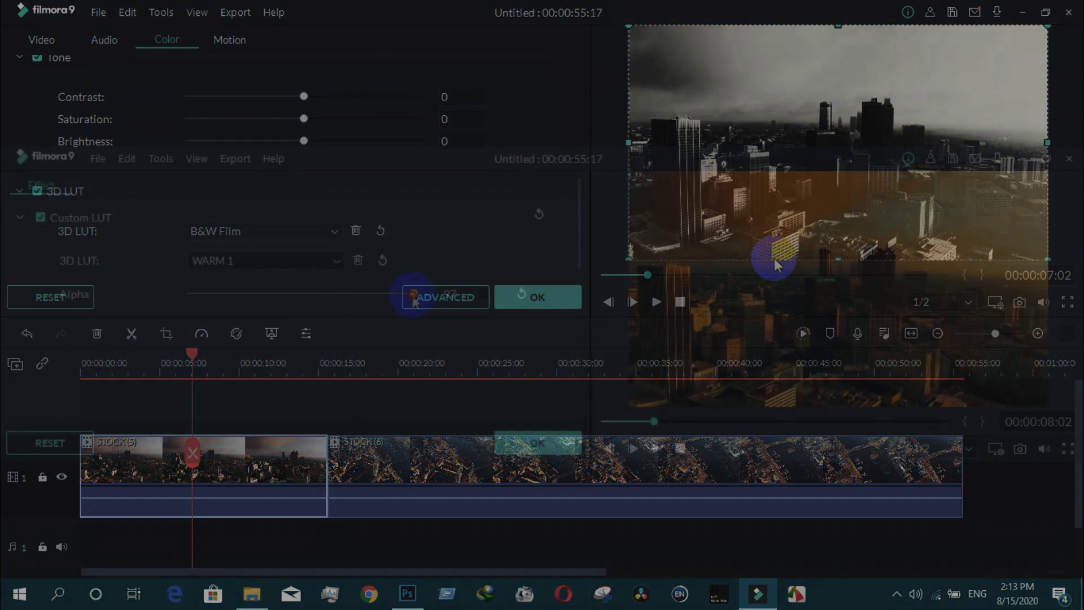
Resize and reposition the Filmora9 window, with STOCK (5) still showing B&W Film
drag(416, 299, 319, 314)
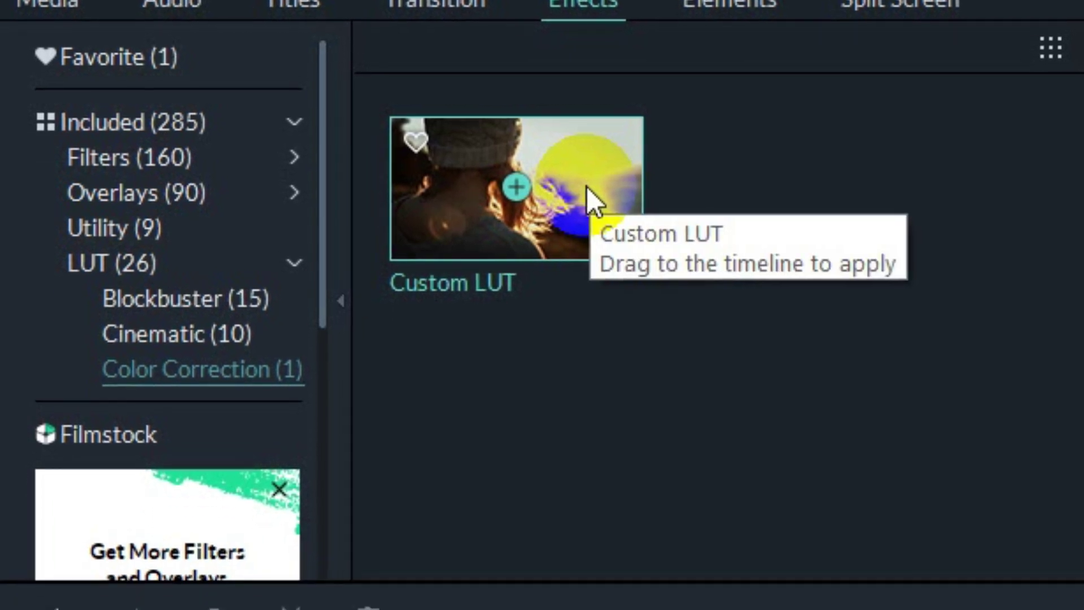
drag(588, 198, 206, 609)
drag(329, 195, 1011, 203)
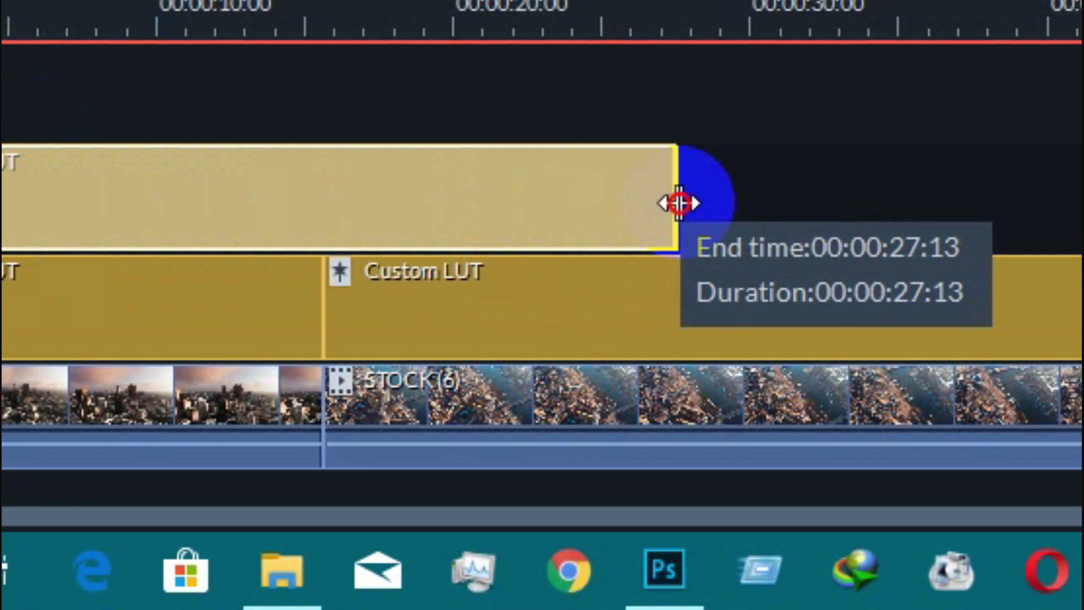
drag(680, 203, 1083, 185)
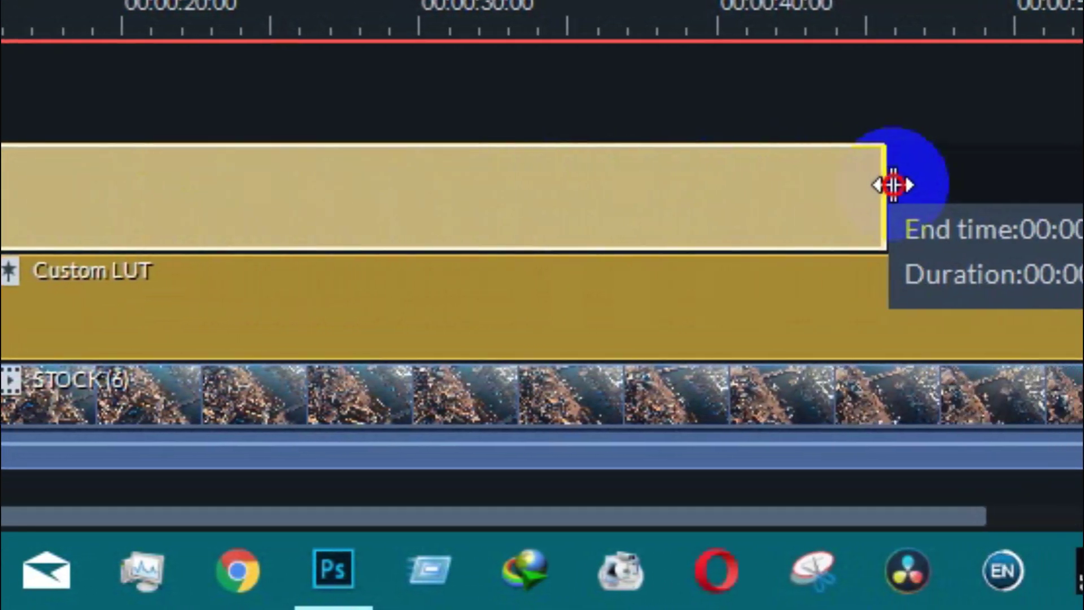
drag(894, 185, 1083, 182)
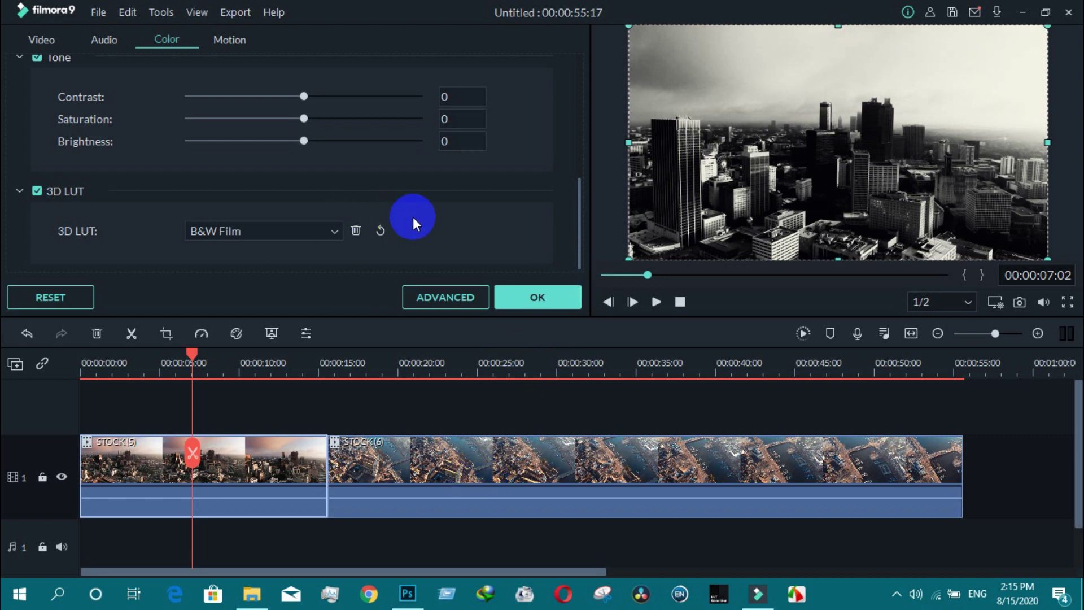
Clear the B&W Film LUT from STOCK (5), close its settings, and select STOCK (6)
click(390, 231)
click(535, 299)
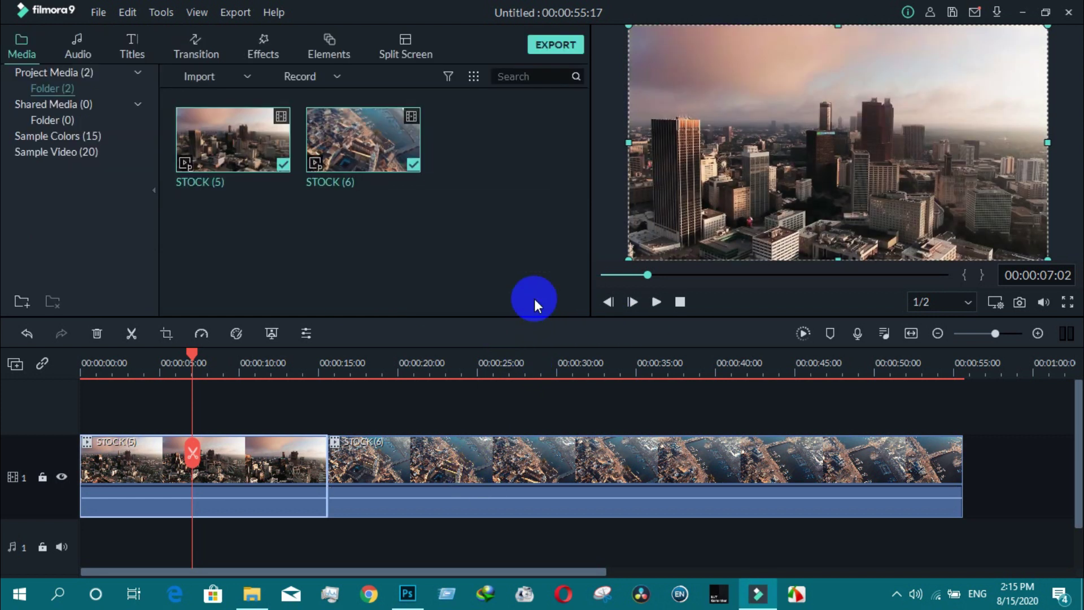
click(331, 278)
click(332, 145)
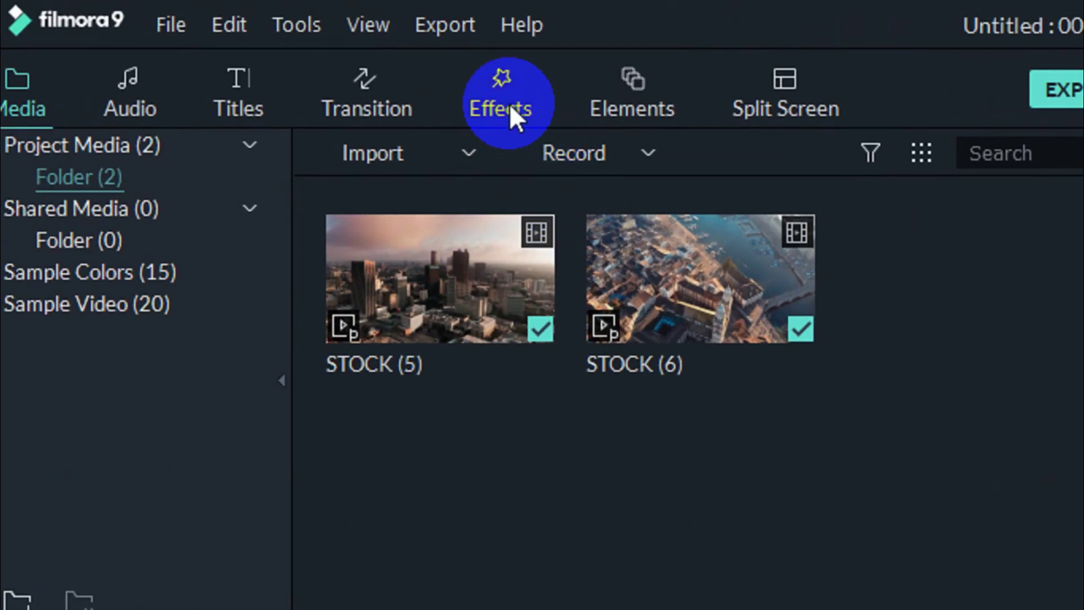
Find Custom LUT under Effects > LUT (26) > Color Correction (1) and select it
click(263, 48)
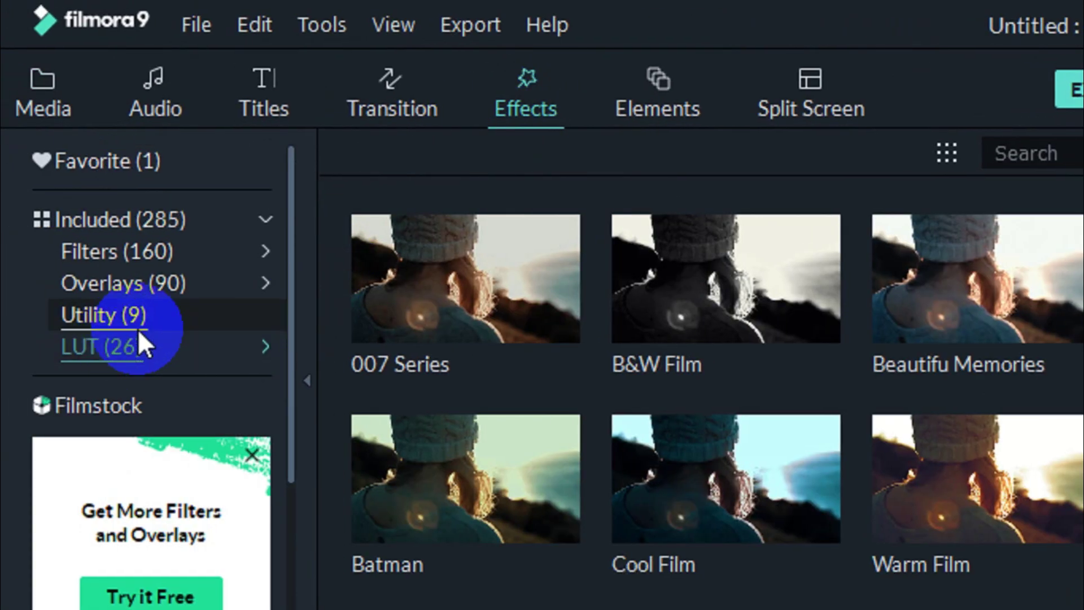
click(265, 345)
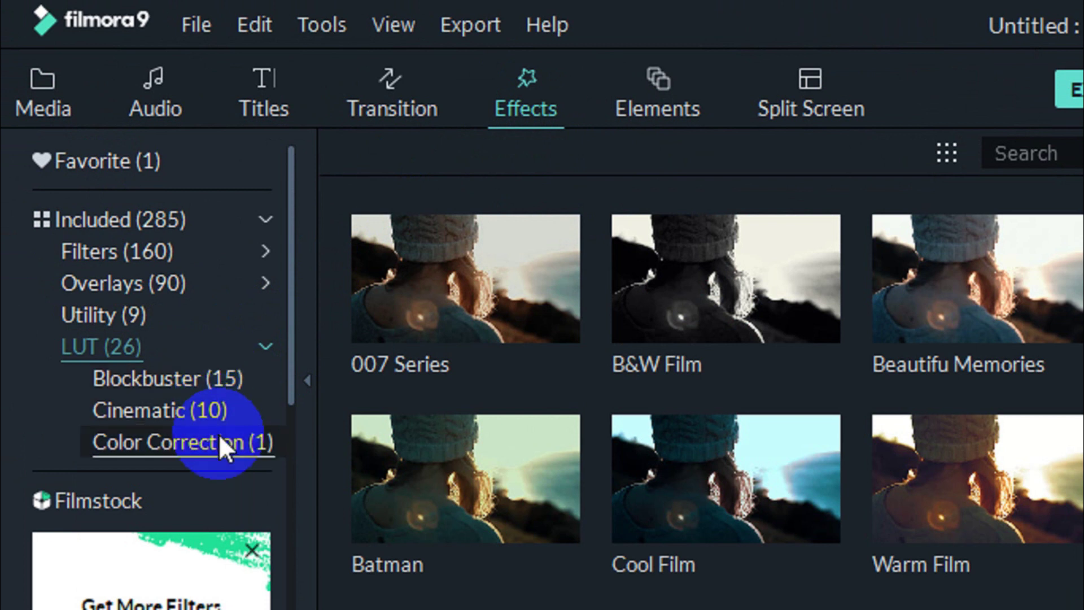
click(252, 443)
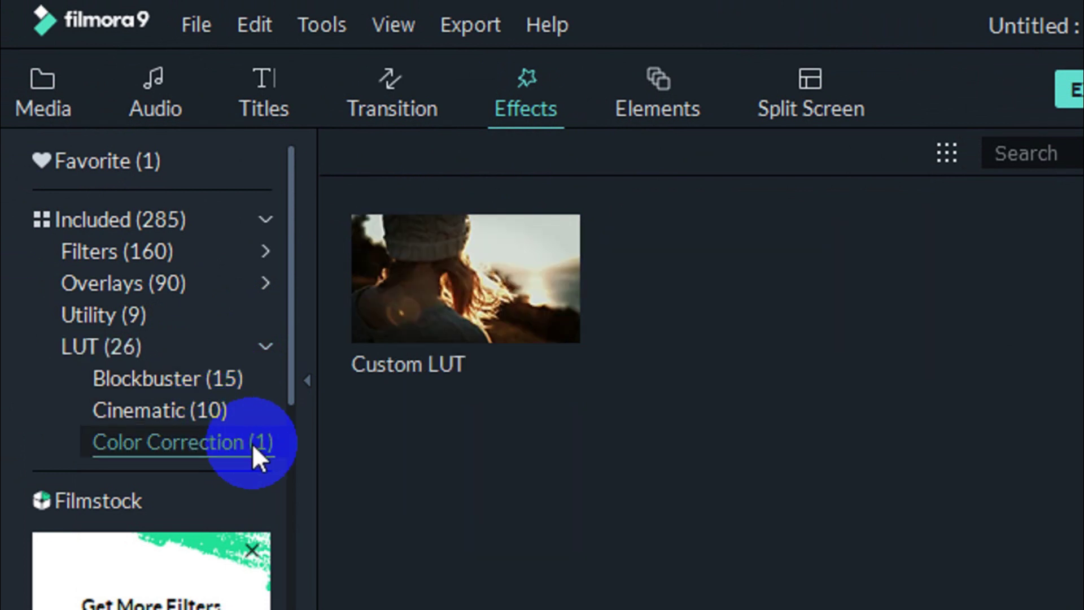
click(509, 272)
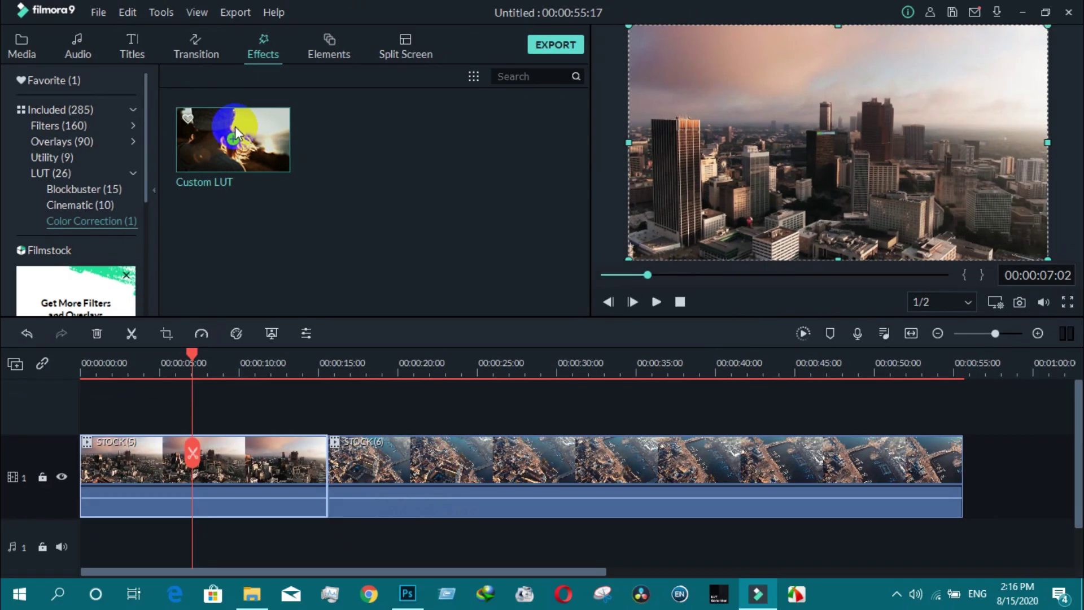
Drop the Custom LUT effect onto a new track at the timeline start
drag(268, 130, 167, 401)
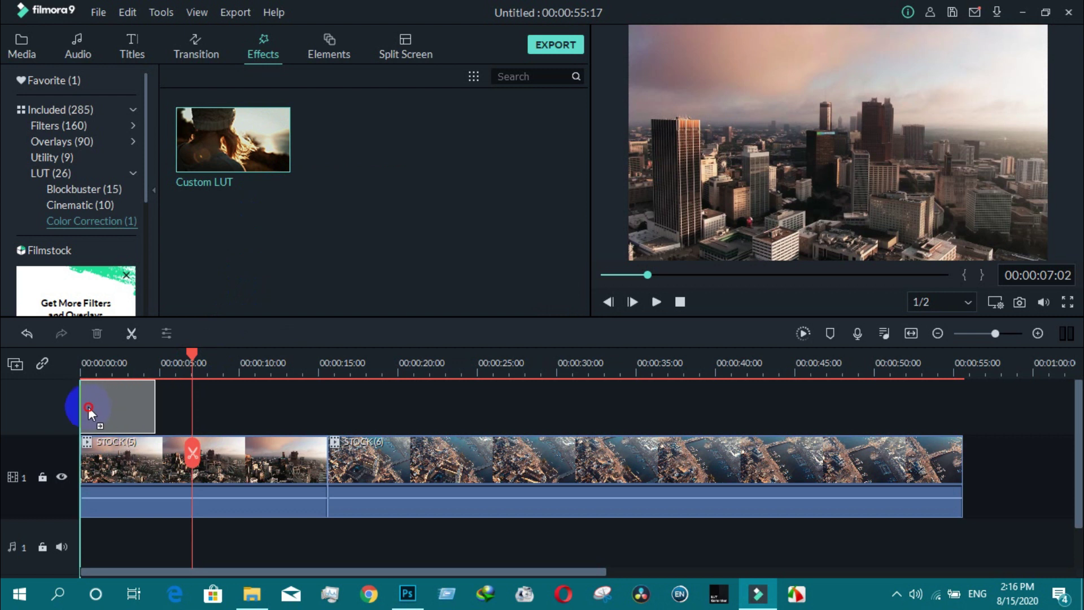
drag(90, 411, 84, 409)
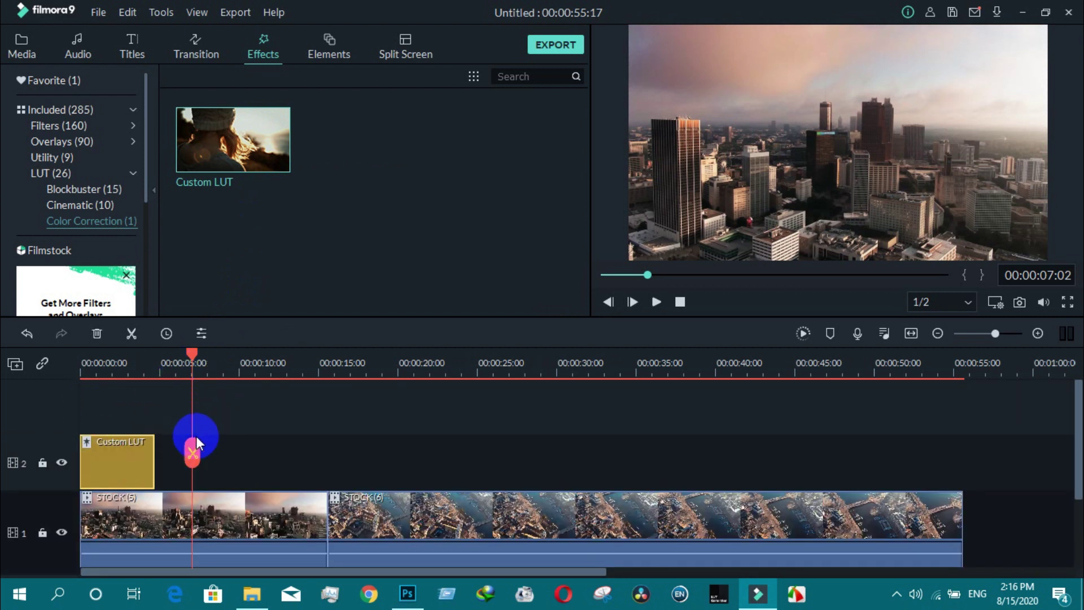
click(137, 525)
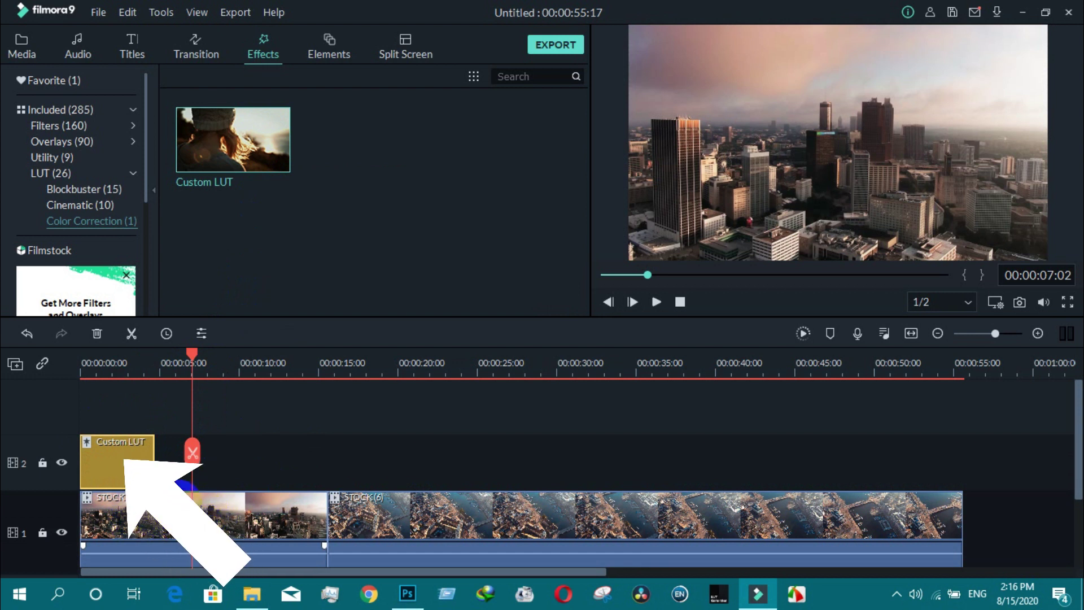
Stretch the Custom LUT layer to the end of both clips and open its settings
drag(155, 461, 963, 465)
click(737, 473)
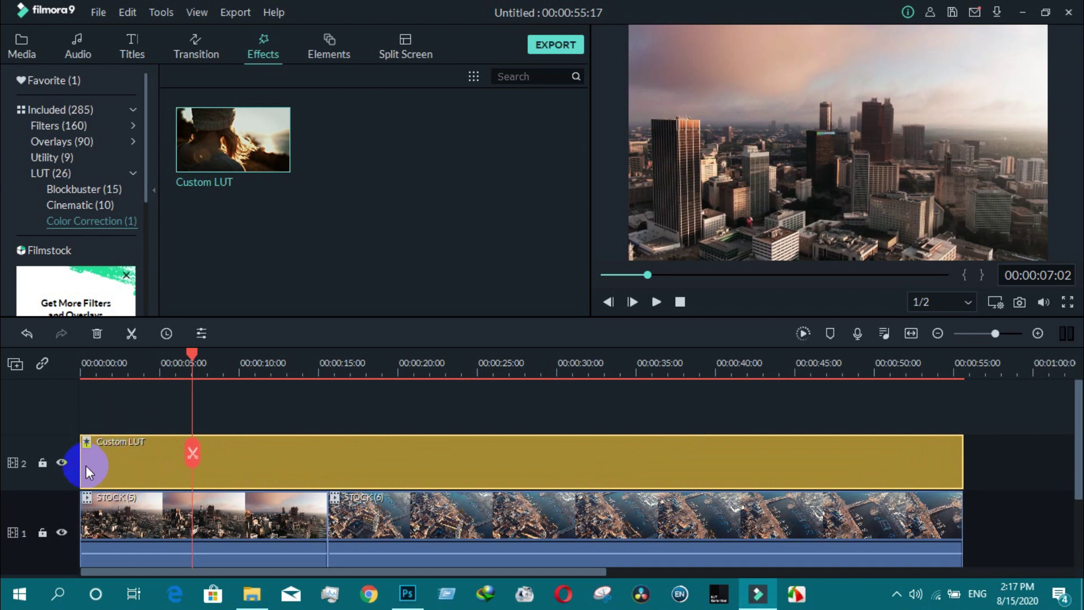
double_click(156, 464)
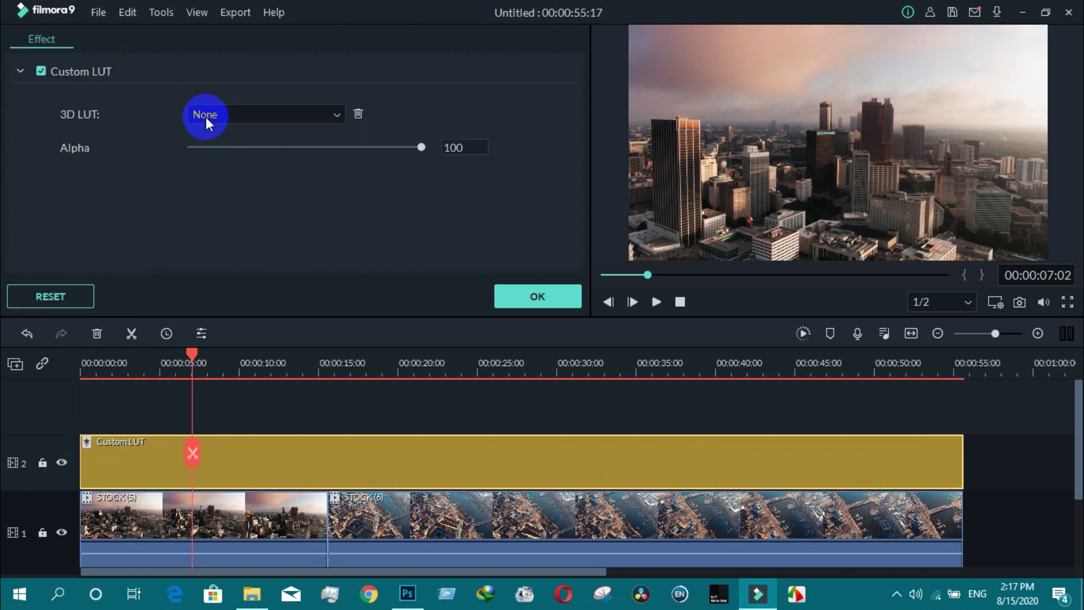
click(249, 116)
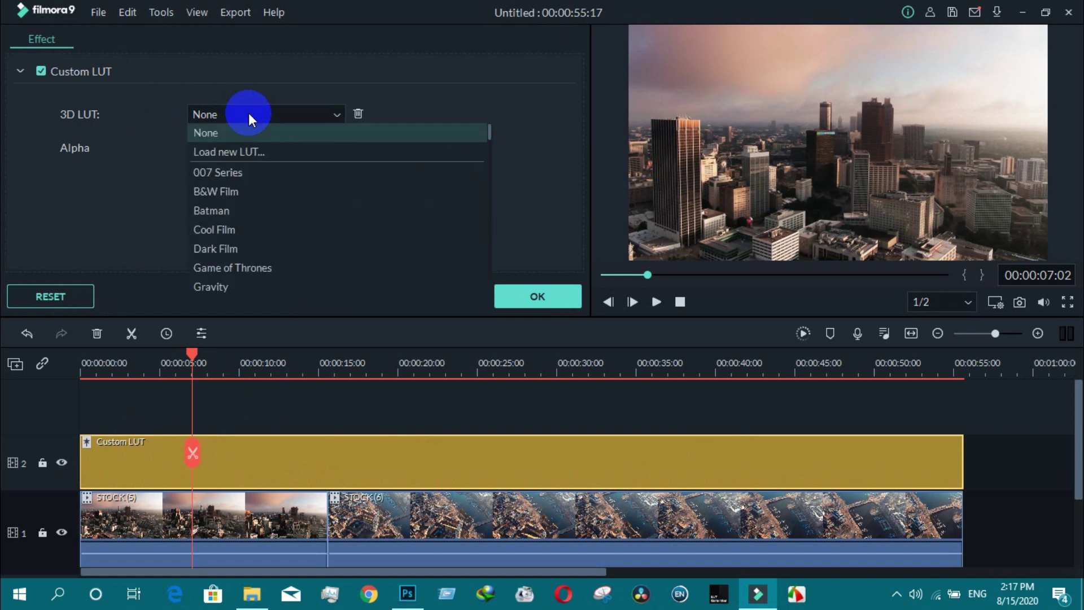
click(266, 172)
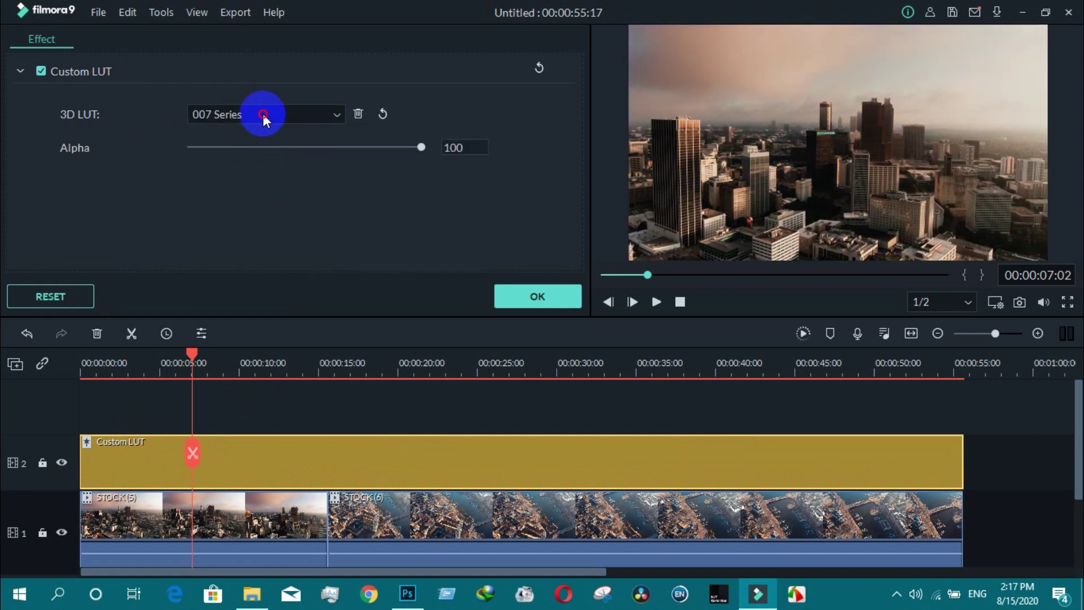
click(263, 113)
click(274, 191)
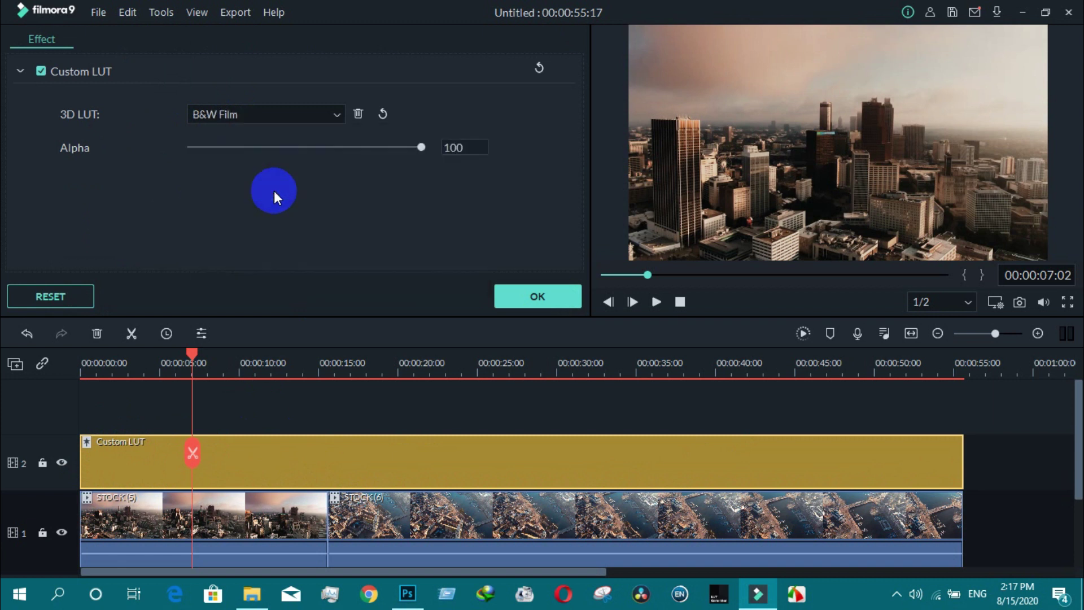
click(294, 114)
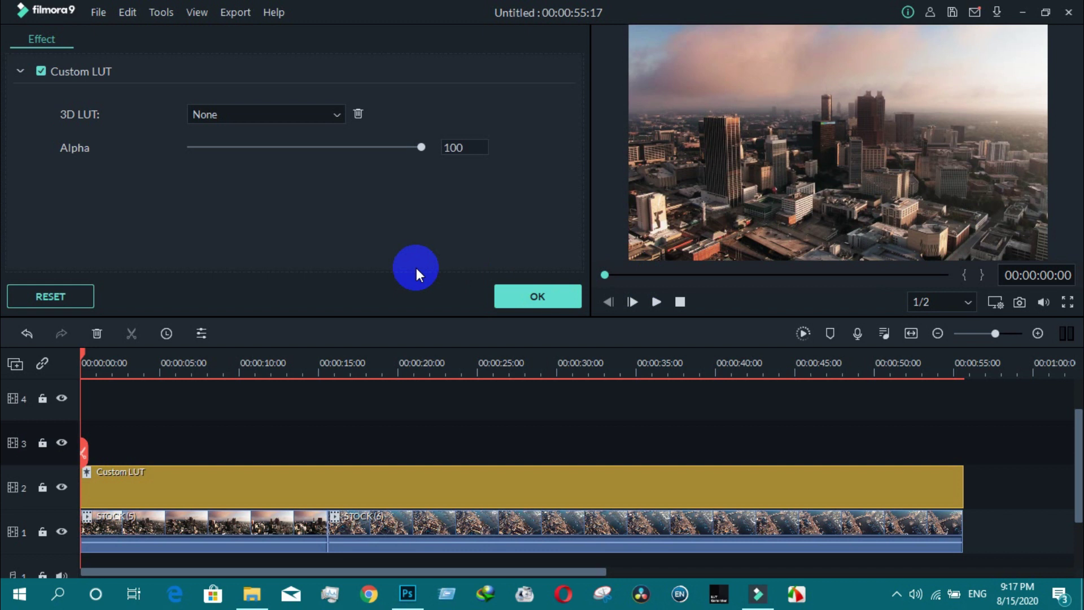
Load WARM.cube through Load new LUT... so the Custom LUT layer uses WARM 1
click(314, 121)
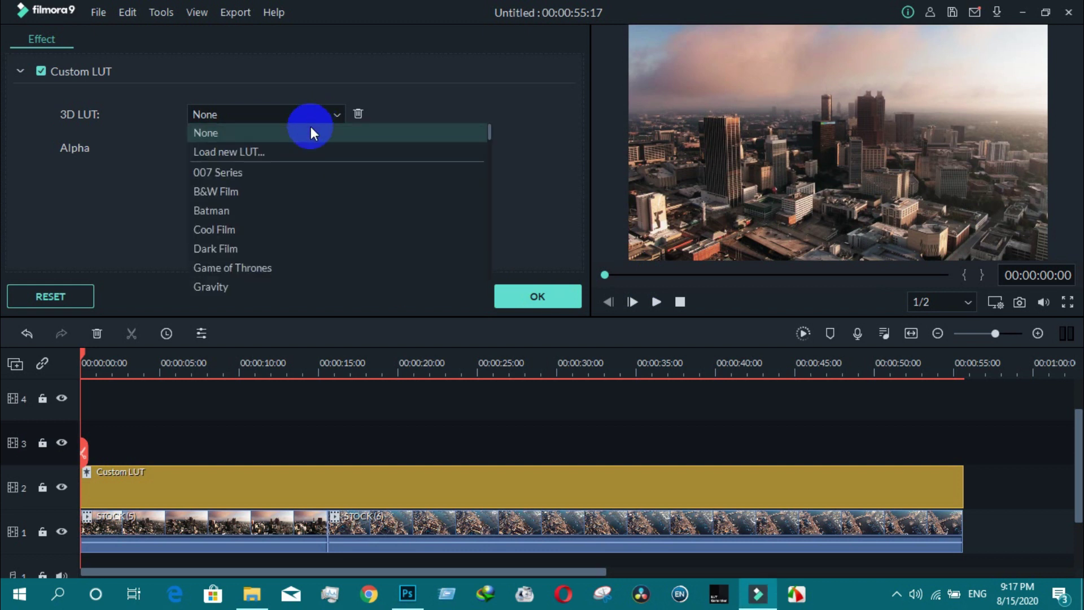
click(281, 152)
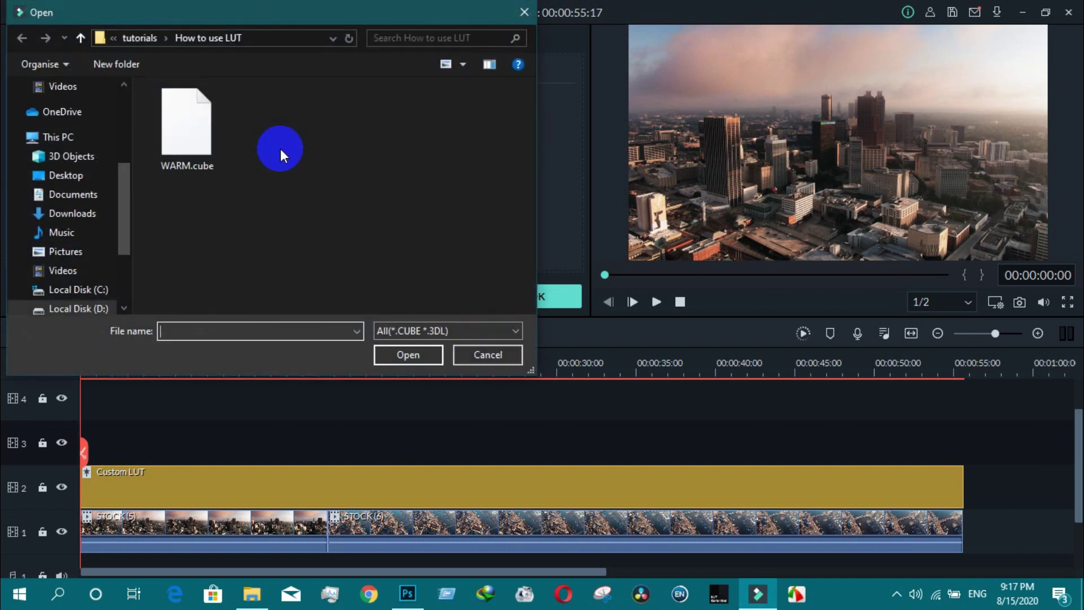
click(201, 124)
click(399, 355)
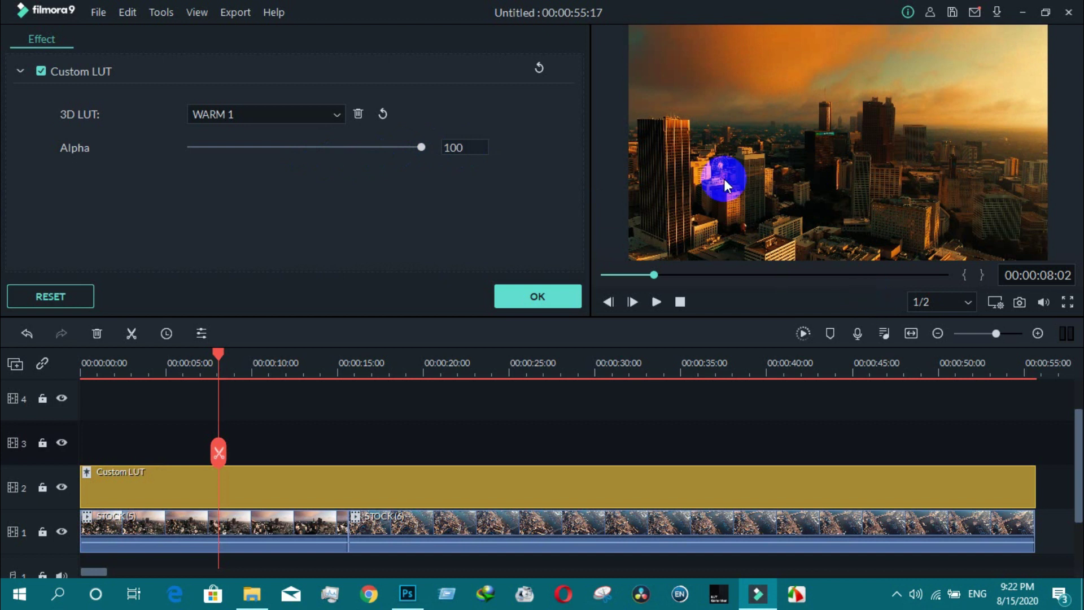
Lower the WARM 1 LUT's Alpha slider from 100 down to 50
drag(422, 148, 358, 170)
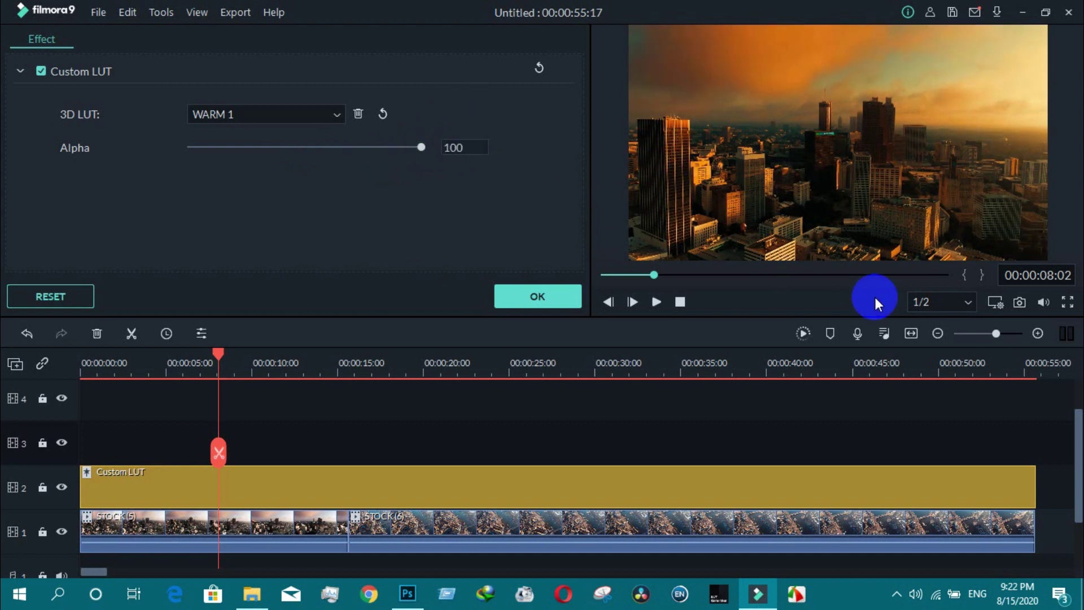
drag(358, 169, 310, 150)
drag(311, 150, 307, 150)
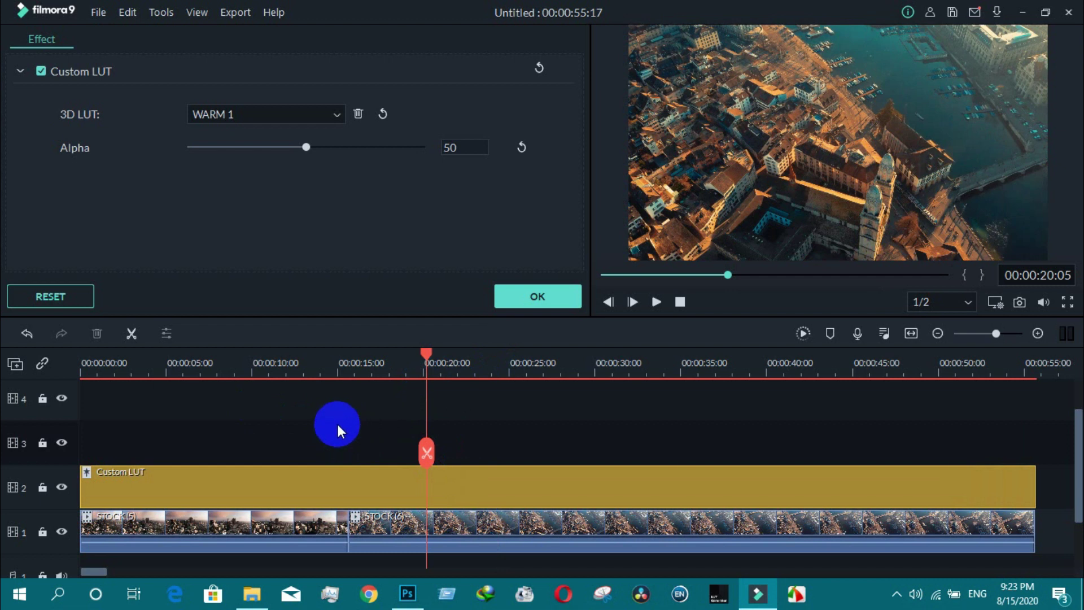
Split the Custom LUT layer at about 15 seconds
click(353, 368)
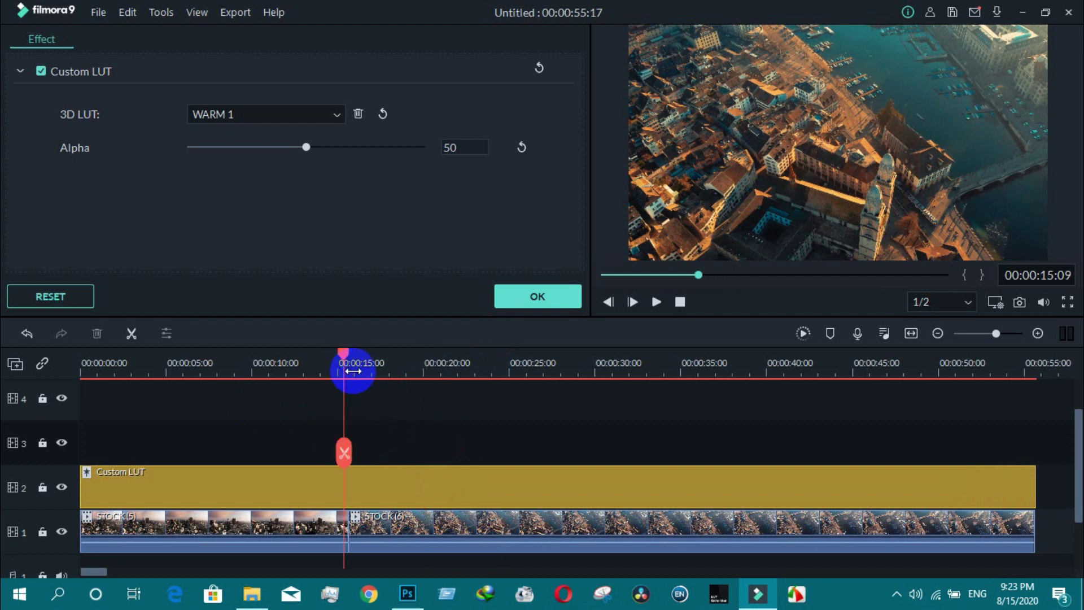
scroll(412, 367, up, 4)
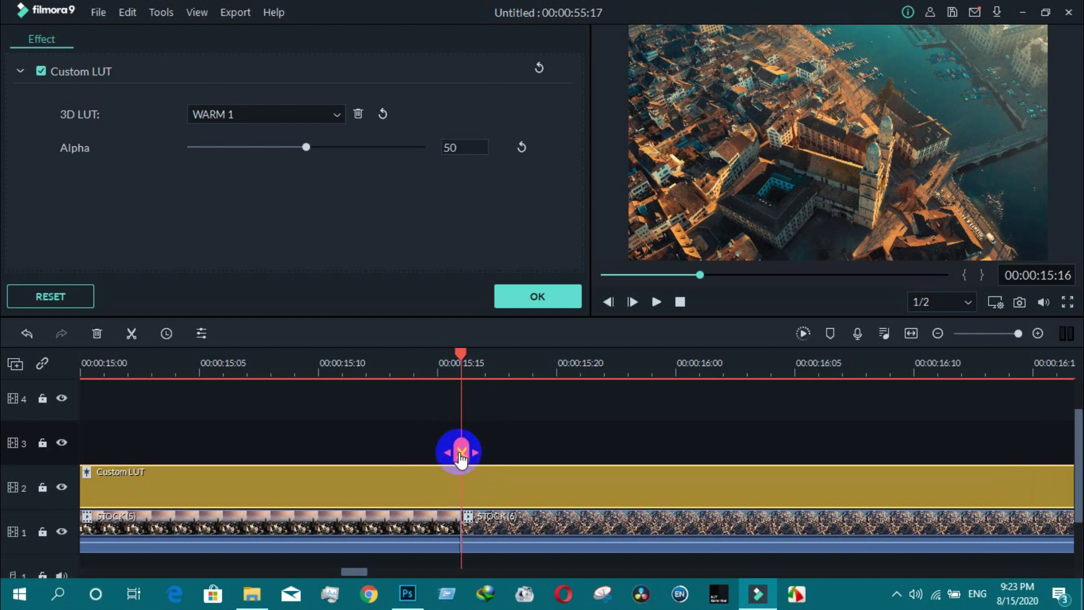
click(462, 454)
click(451, 483)
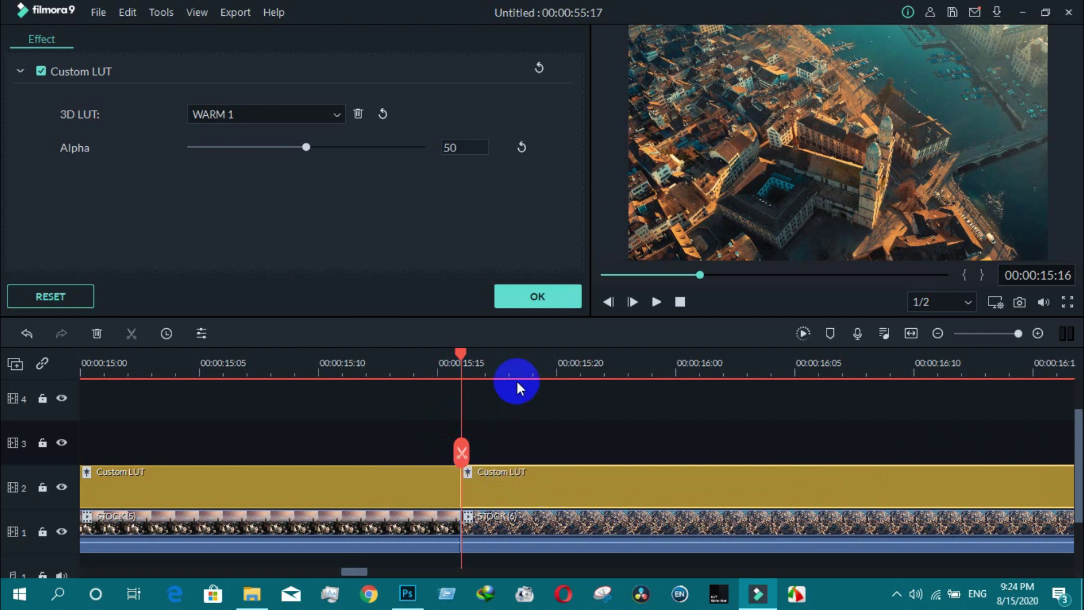
Raise WARM 1's alpha to 90 on the section after the split
click(509, 394)
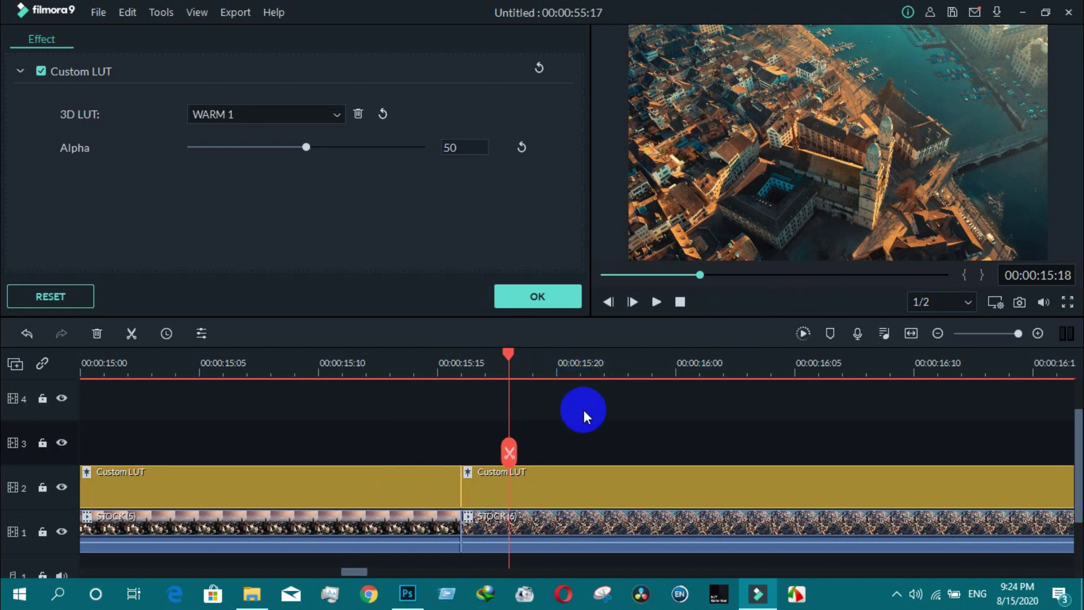
drag(309, 151, 398, 151)
click(910, 332)
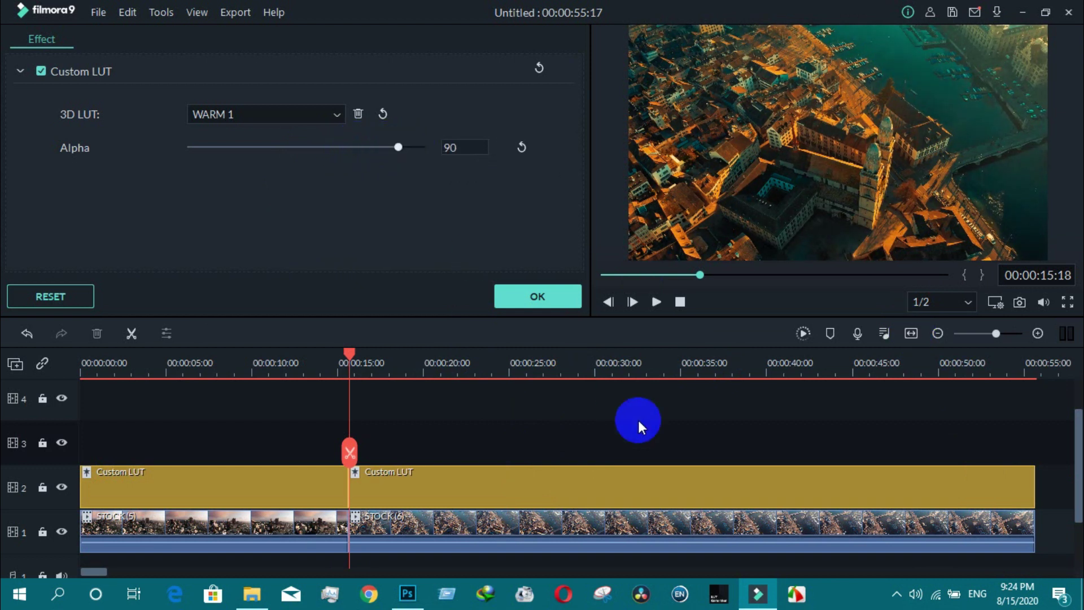
Confirm the LUT settings and drop a second Custom LUT layer onto track 3
scroll(601, 419, down, 1)
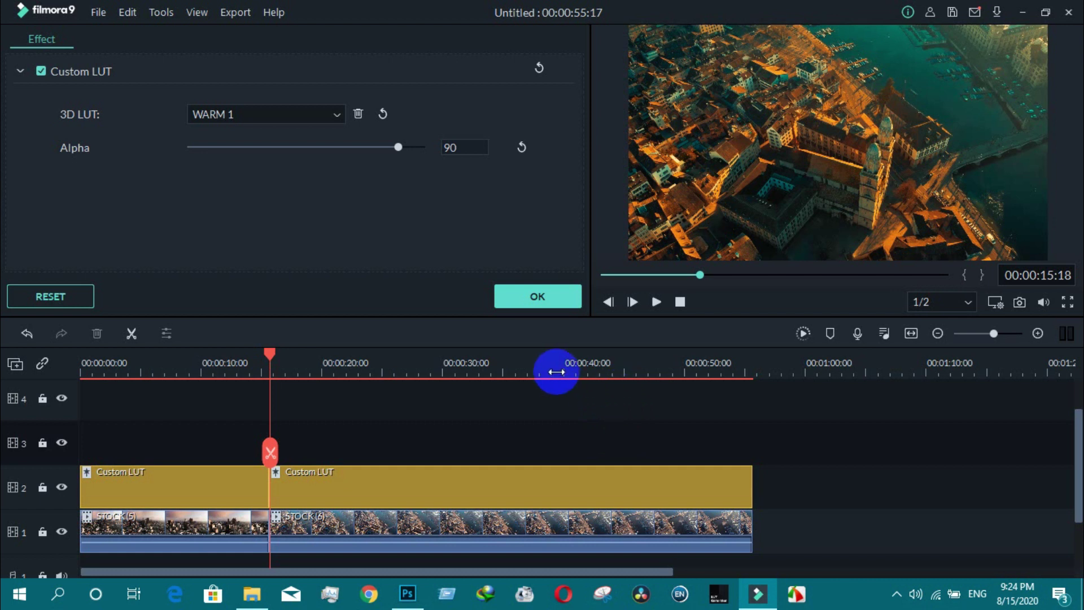
click(559, 296)
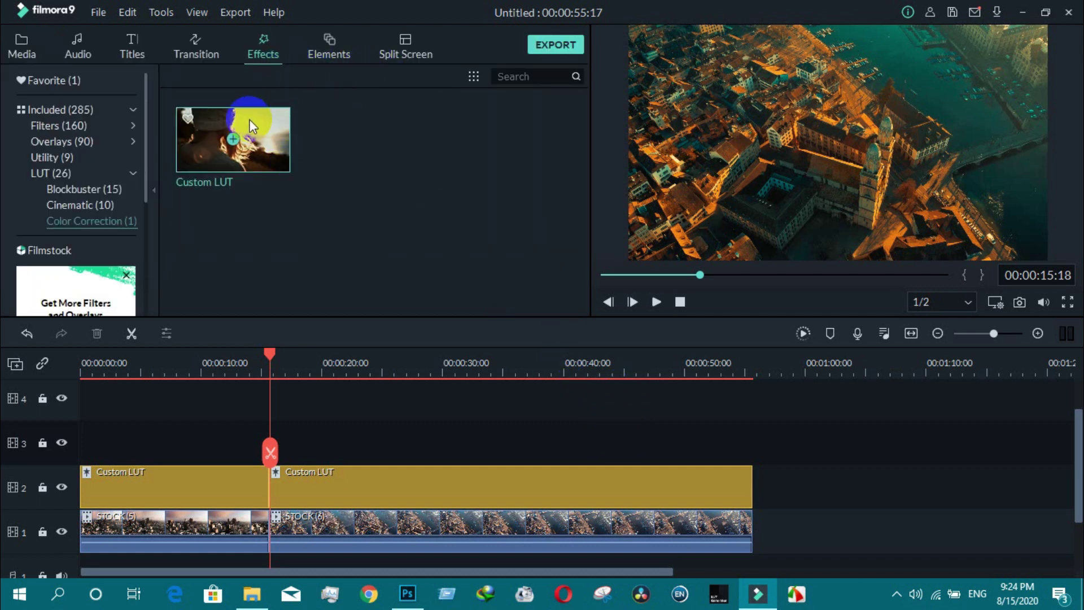
click(264, 137)
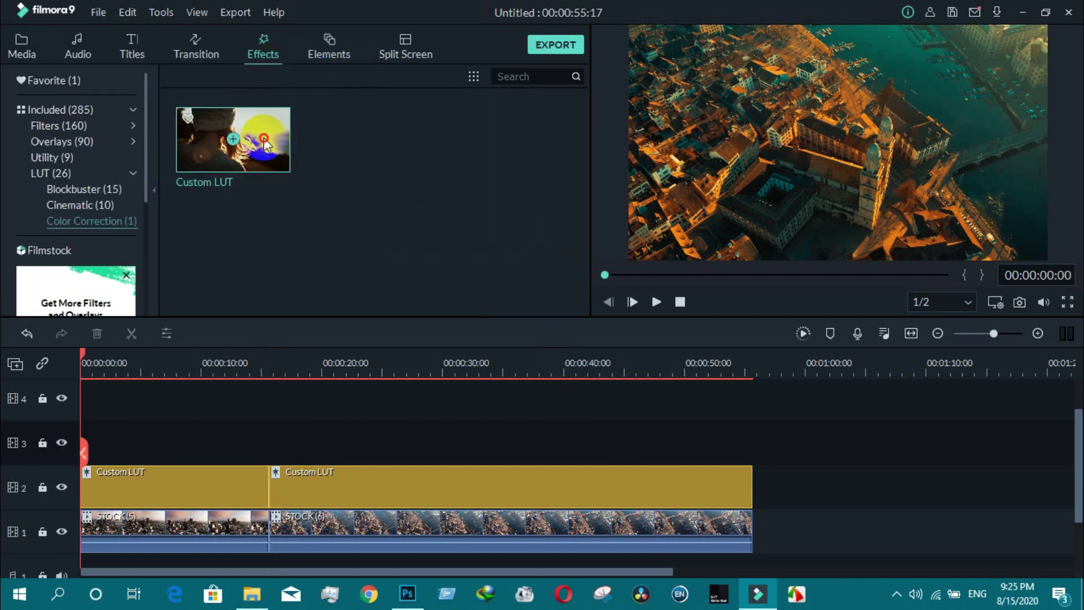
drag(264, 138, 757, 431)
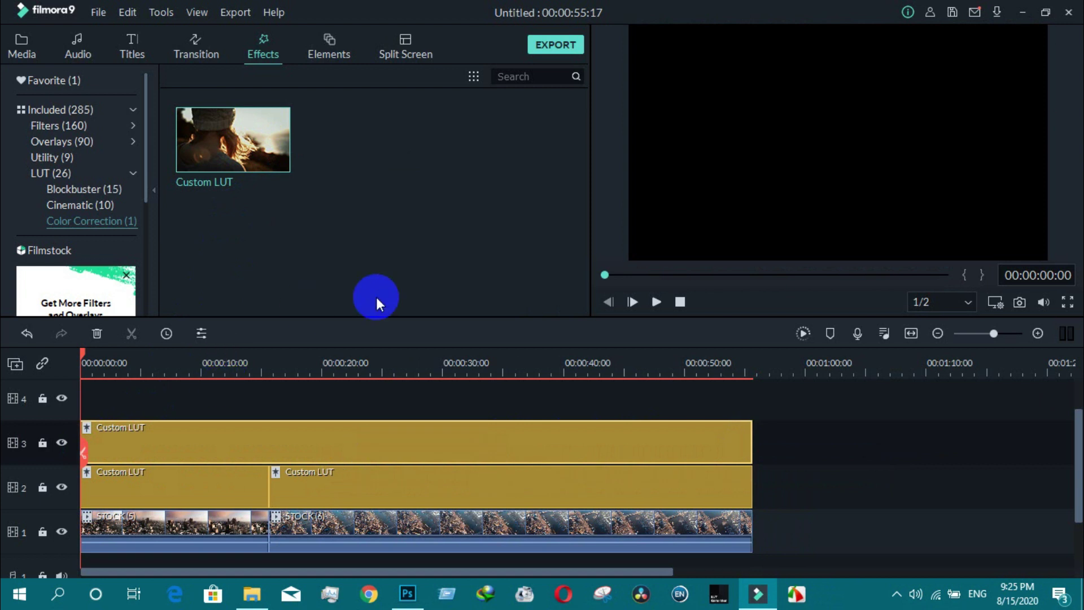
At about 9 seconds, assign the Batman 3D LUT to the track-3 Custom LUT layer with Alpha 62
click(193, 367)
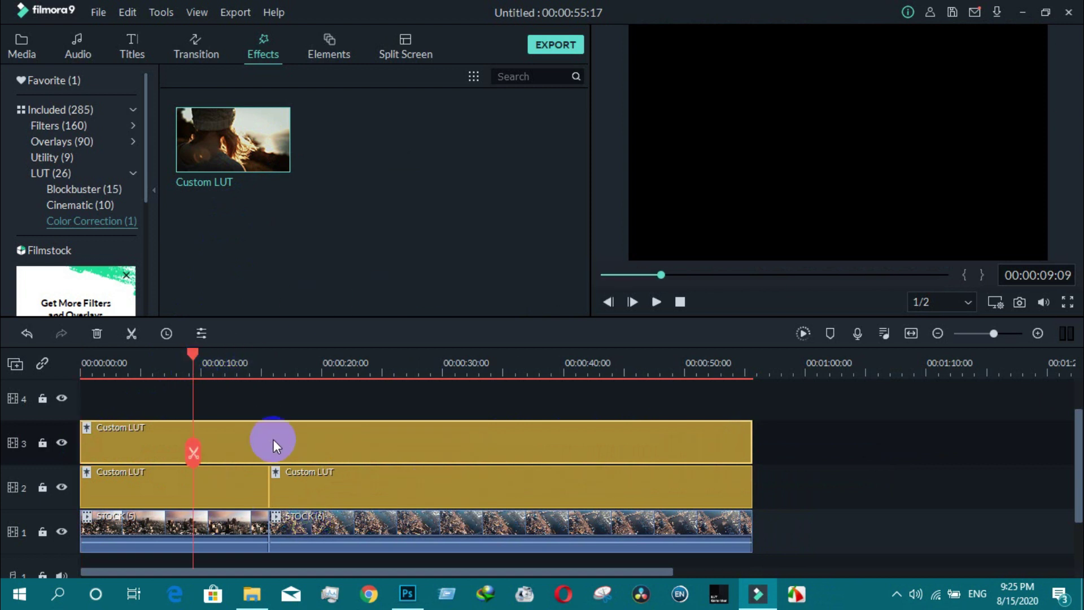
double_click(215, 440)
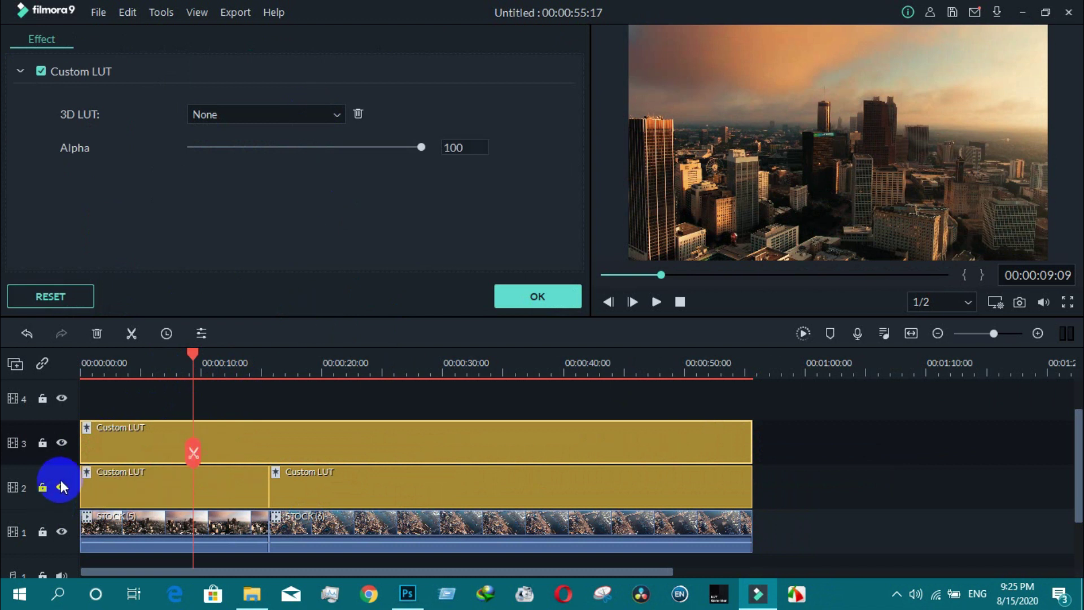
click(293, 114)
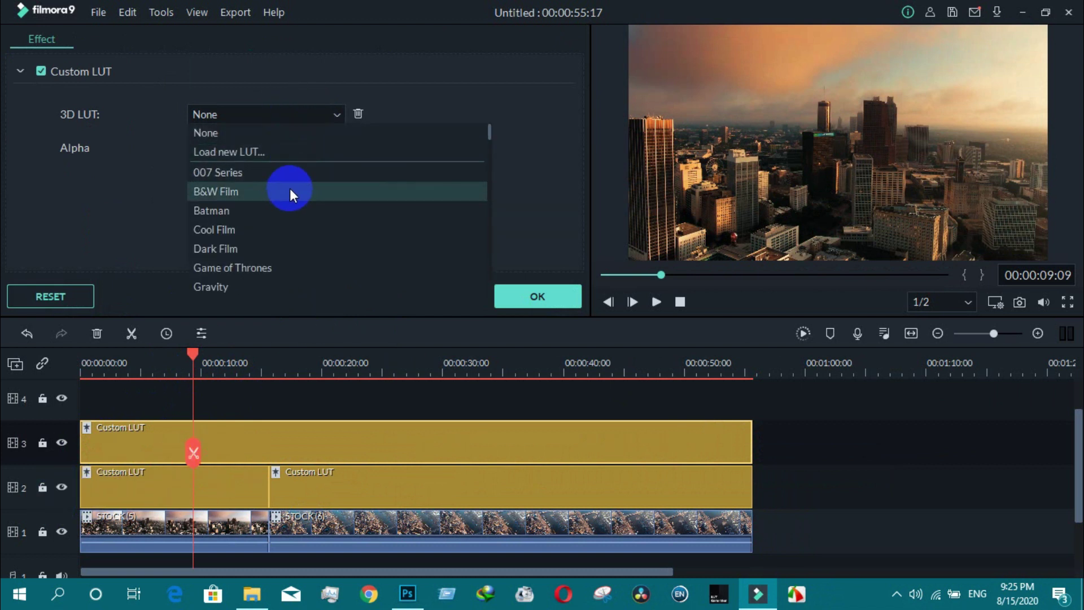
click(290, 211)
drag(375, 148, 334, 149)
click(344, 155)
click(121, 433)
Hide and show track 3 to compare the Batman grade, then check the shot around 26 seconds
click(61, 444)
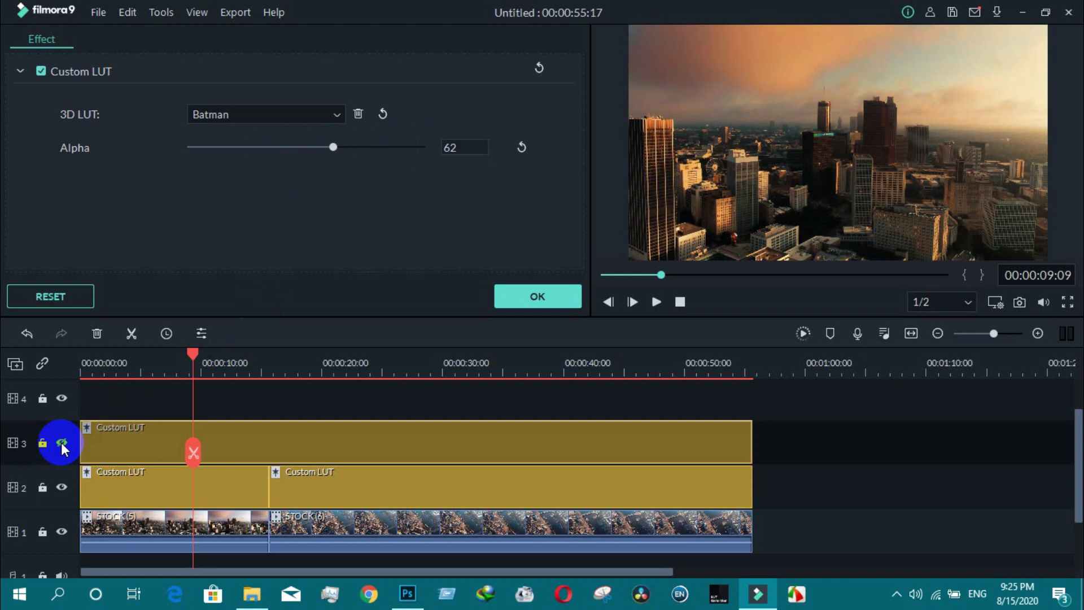
click(62, 443)
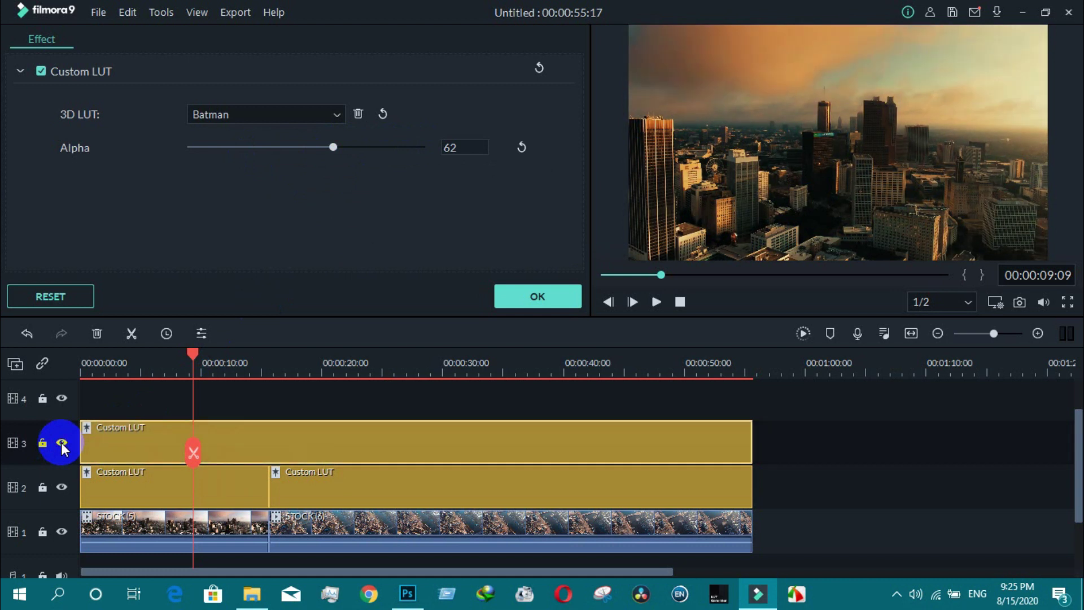
click(376, 367)
click(400, 368)
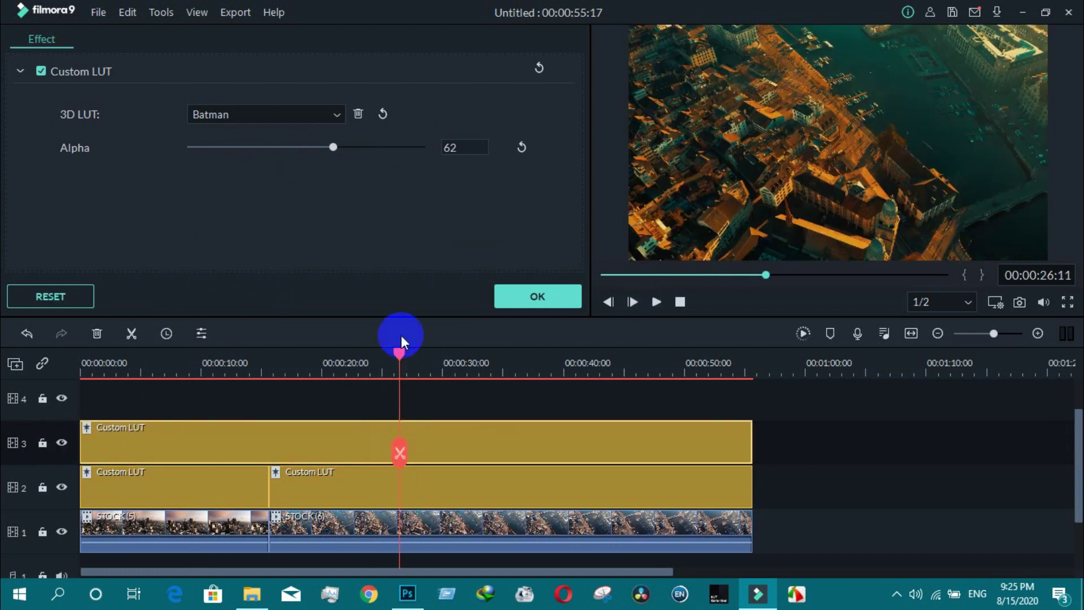
Toggle track 3 visibility for one more comparison and confirm the Batman LUT settings
click(62, 443)
click(61, 444)
click(241, 329)
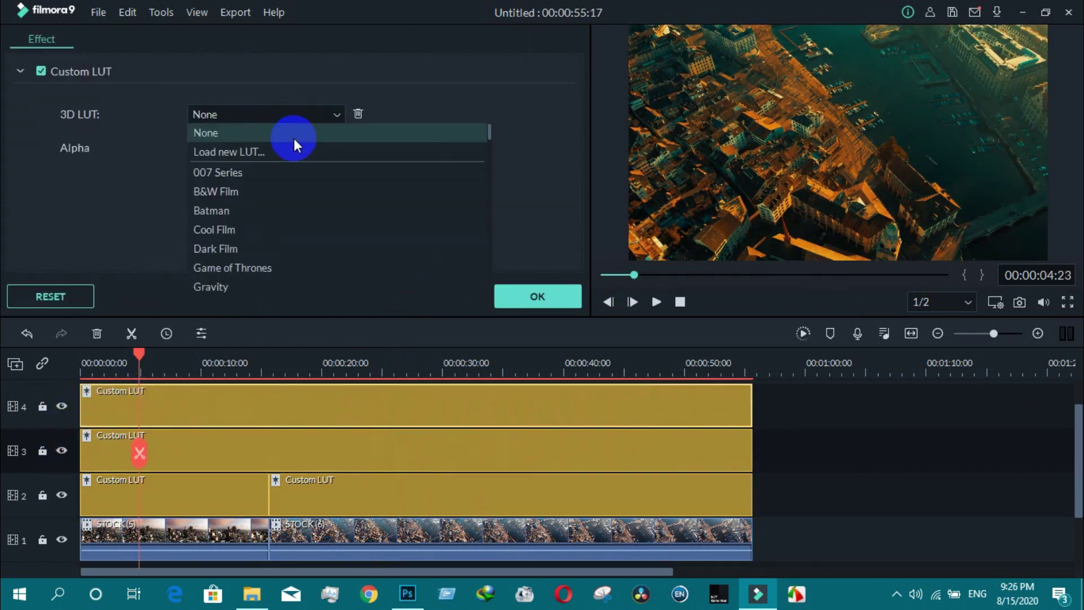